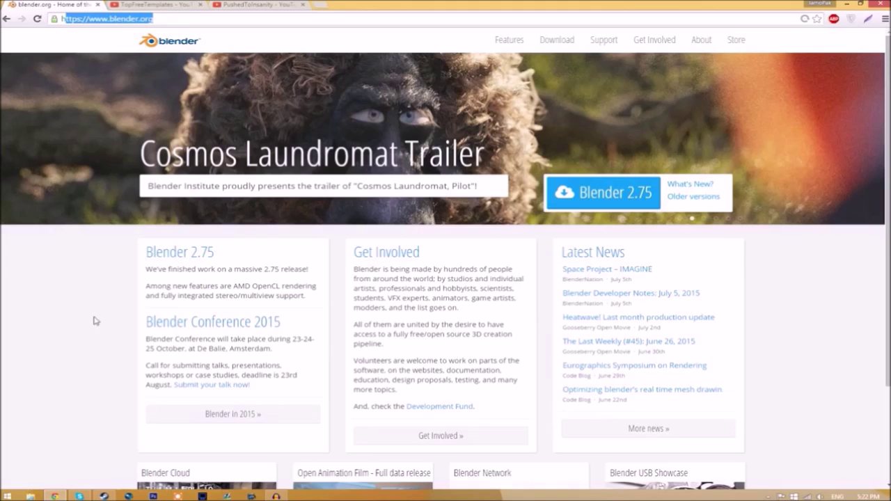
Step: Download Blender 2.75 from the blender.org download banner
click(319, 207)
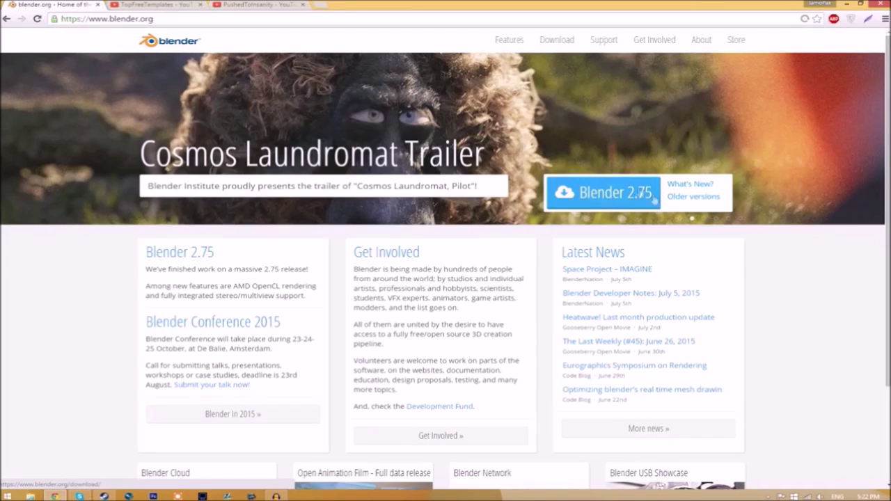
click(613, 199)
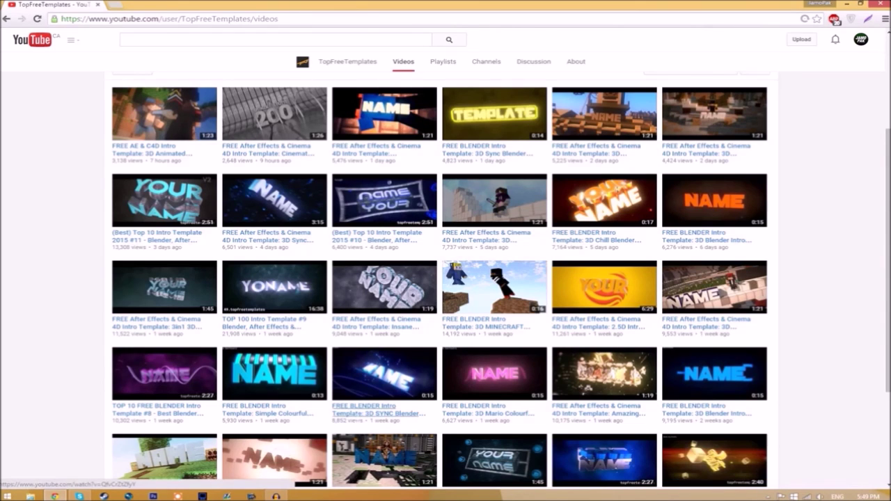
Step: Extract the Intro Template archive onto the desktop beside the archive
click(844, 4)
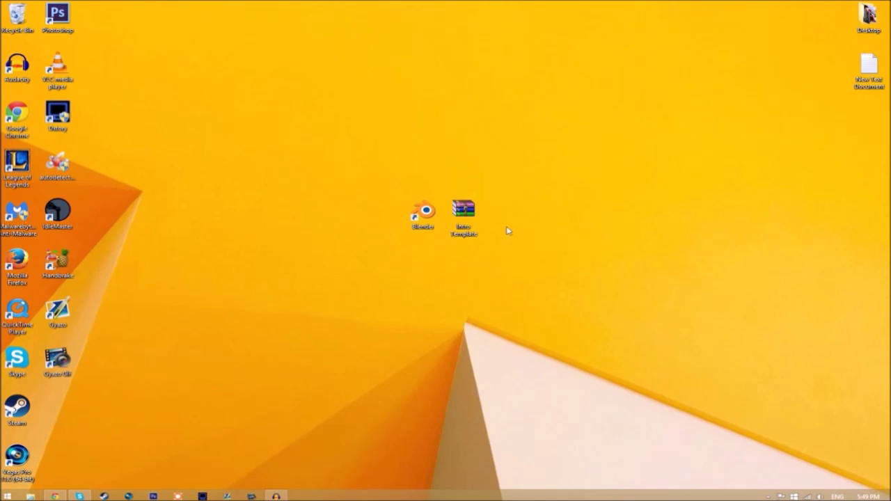
right_click(462, 209)
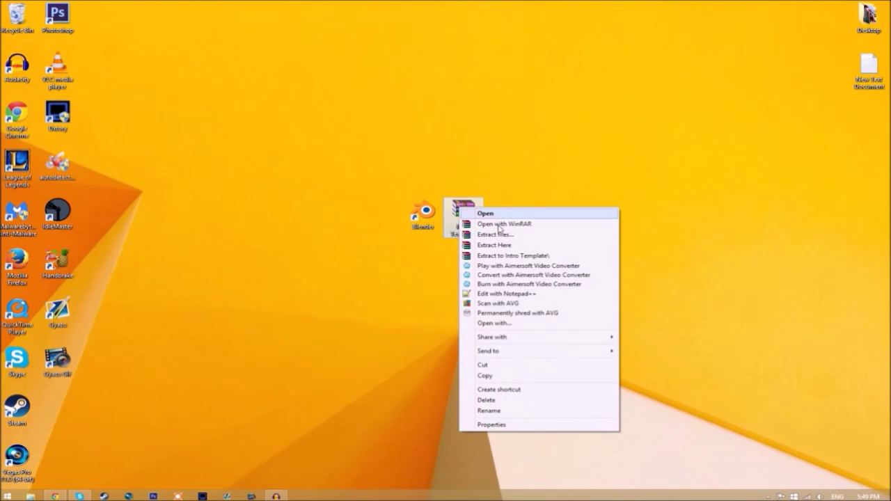
click(494, 245)
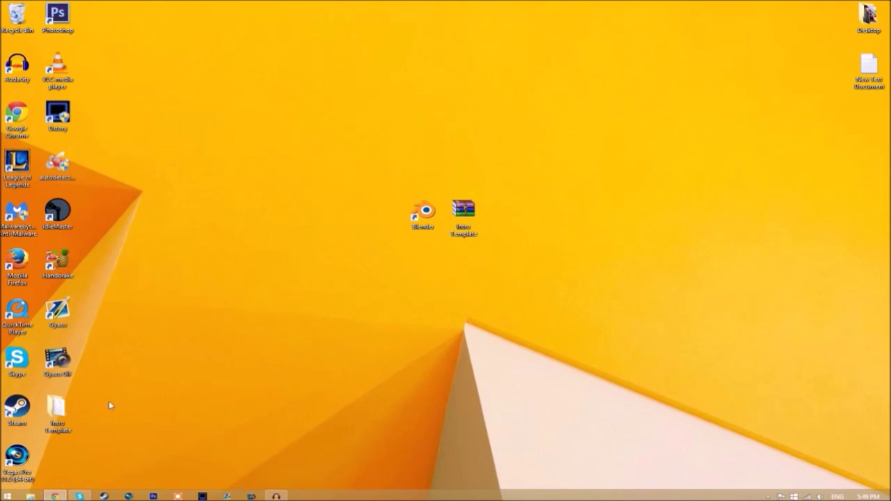
drag(57, 413, 512, 227)
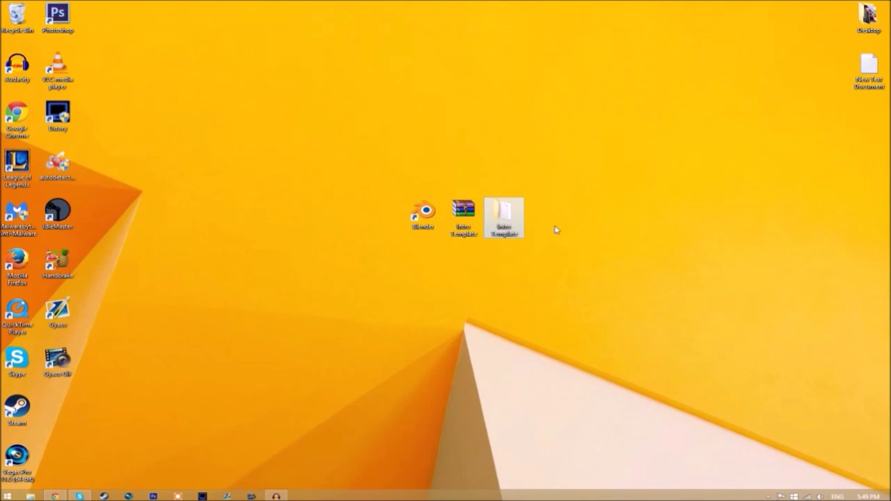
Step: Check the Intro Template folder holds EDIT TEXT HERE.blend, then launch Blender
double_click(515, 215)
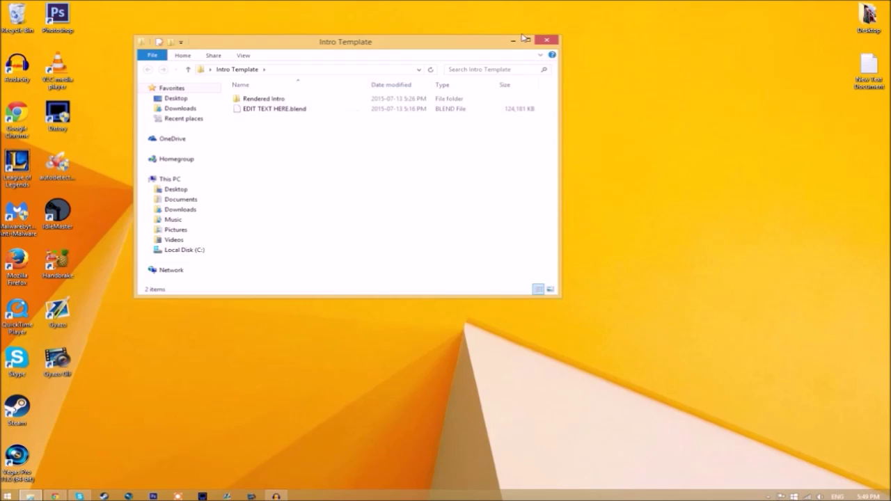
click(548, 42)
double_click(422, 213)
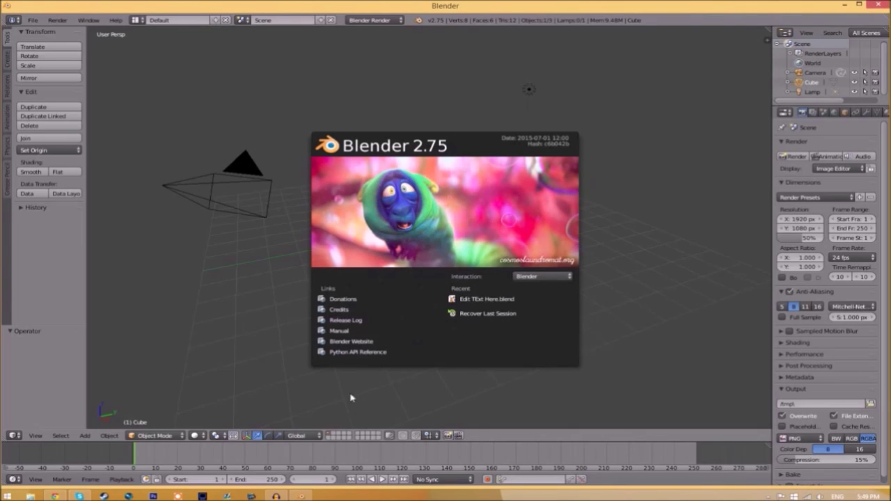
Step: Open EDIT TEXT HERE.blend from the Intro Template folder
click(32, 20)
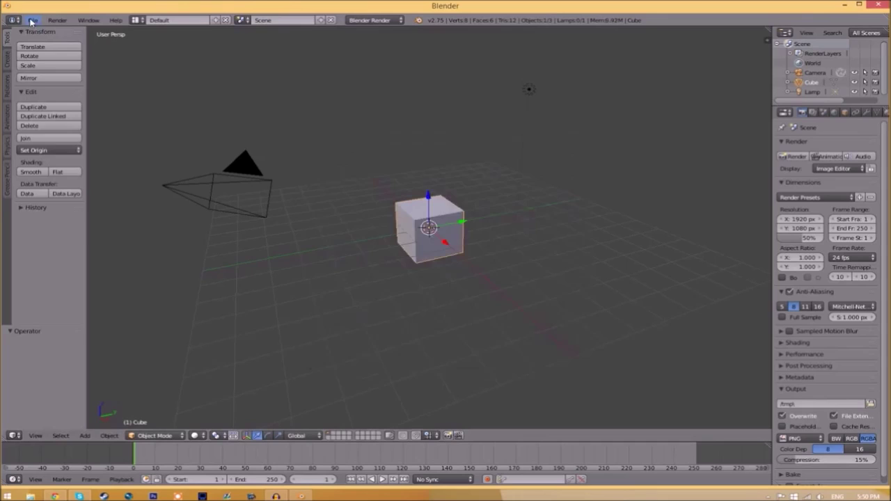
click(32, 21)
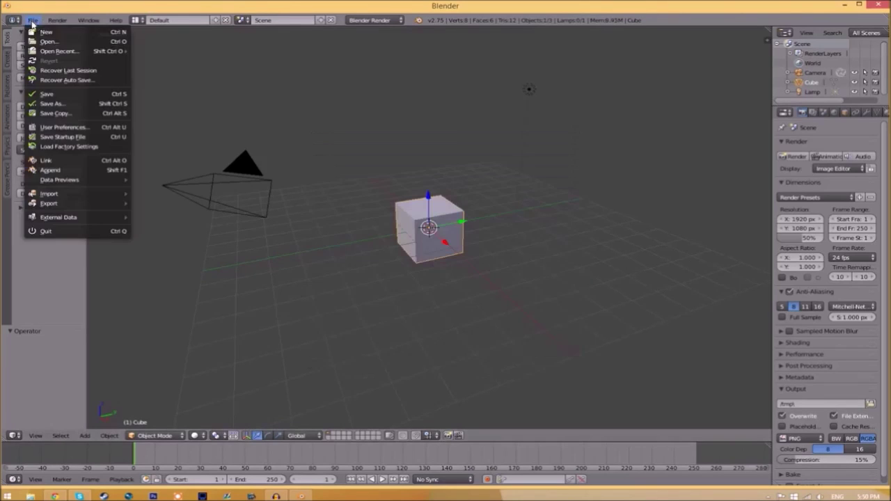
click(41, 41)
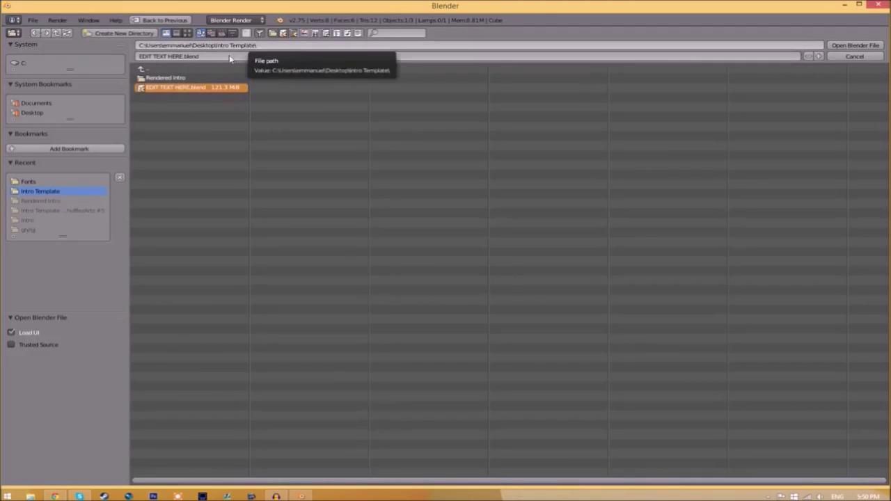
click(855, 45)
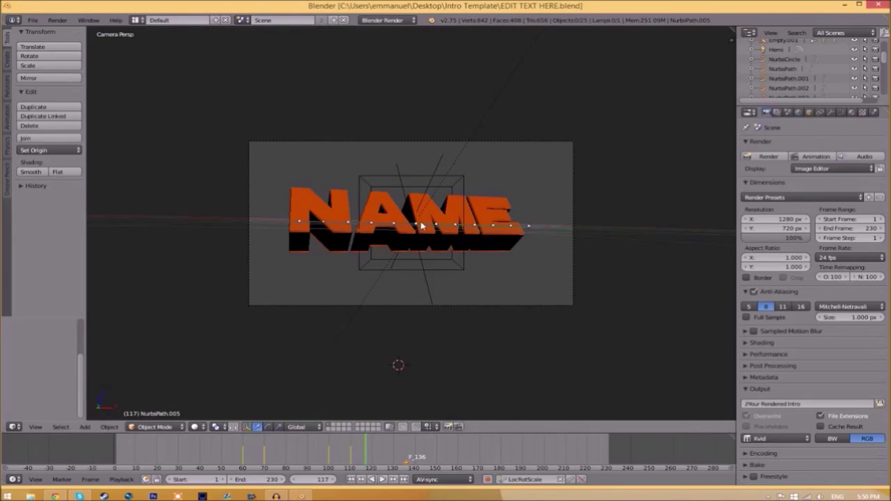
Step: Change the orange title text from NAME to TFT
right_click(429, 230)
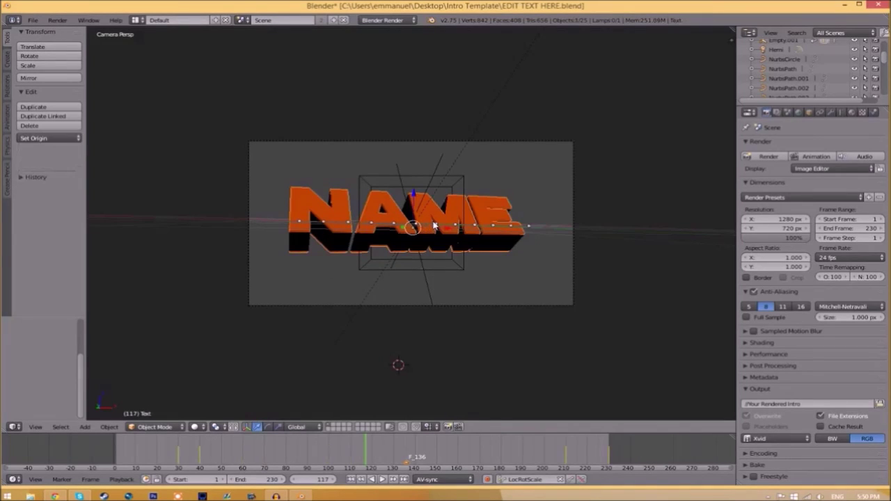
key(Tab)
key(BackSpace)
key(BackSpace)
key(BackSpace)
key(BackSpace)
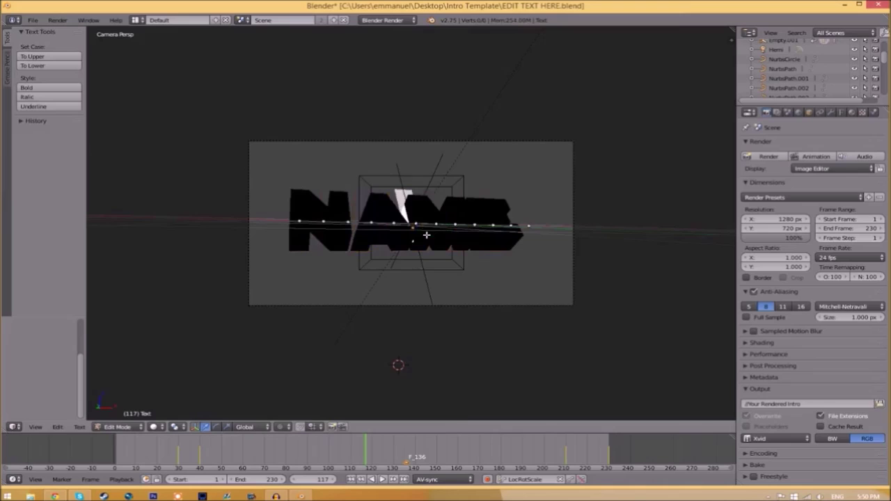
text(TEXT)
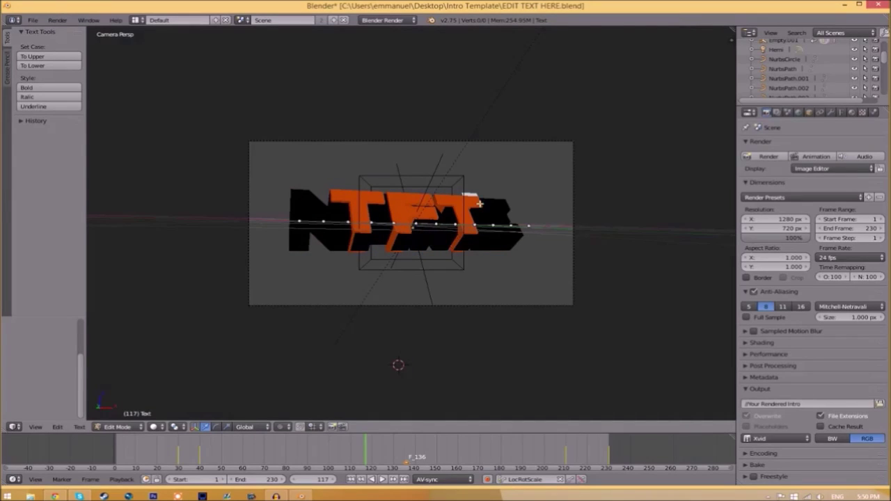
key(Tab)
Step: Replace the black backing text's letters to match the TFT title
right_click(494, 218)
key(Tab)
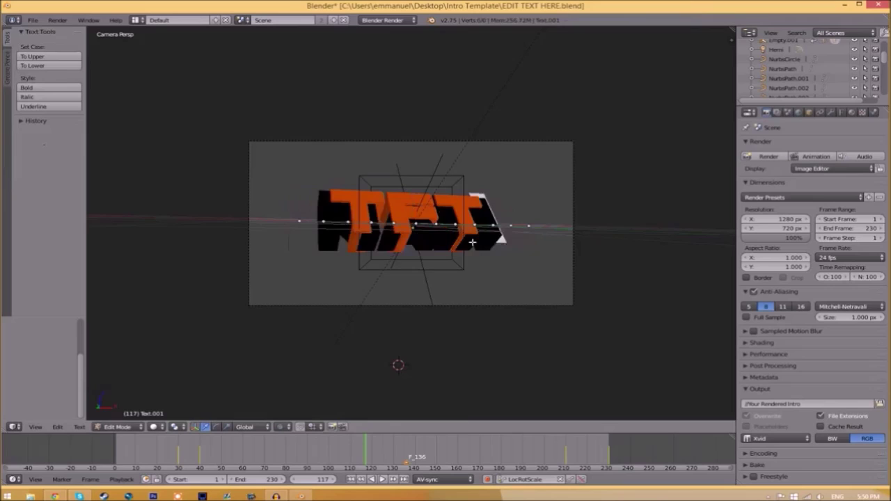
key(BackSpace)
key(BackSpace)
key(BackSpace)
key(BackSpace)
key(Tab)
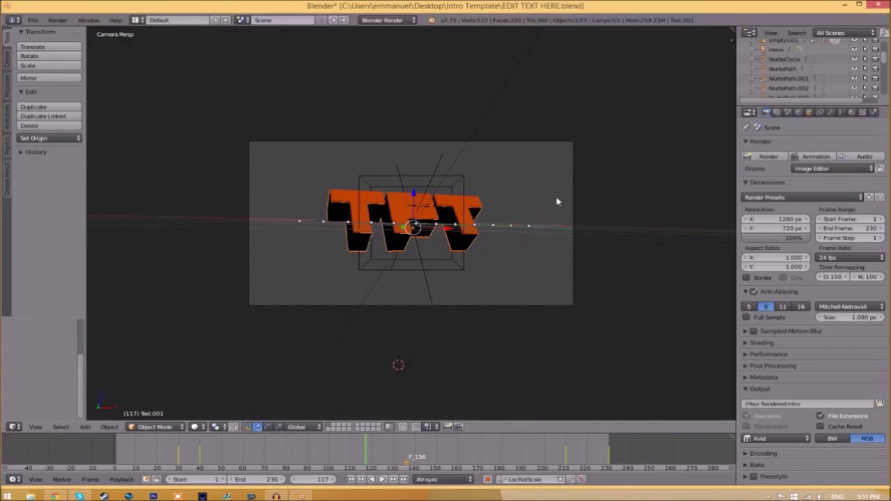
Step: Set the orange TFT text's regular font to Space Comics.ttf from C:\Windows\Fonts
click(840, 112)
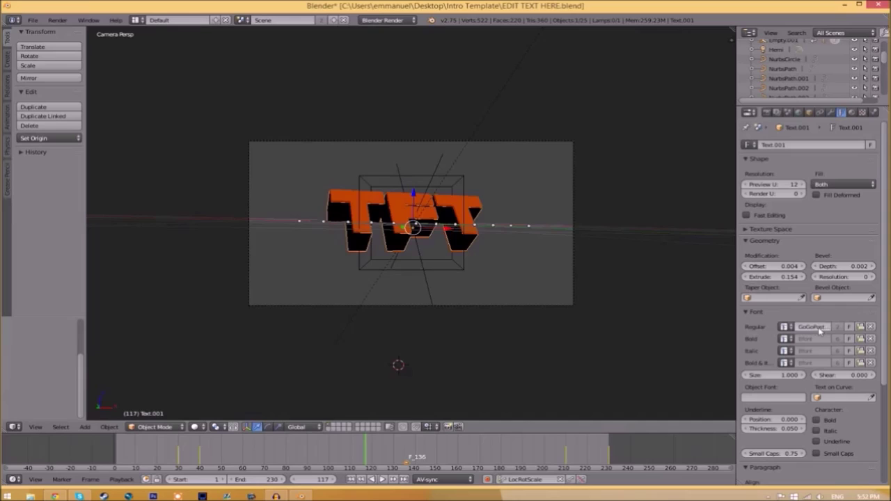
click(860, 326)
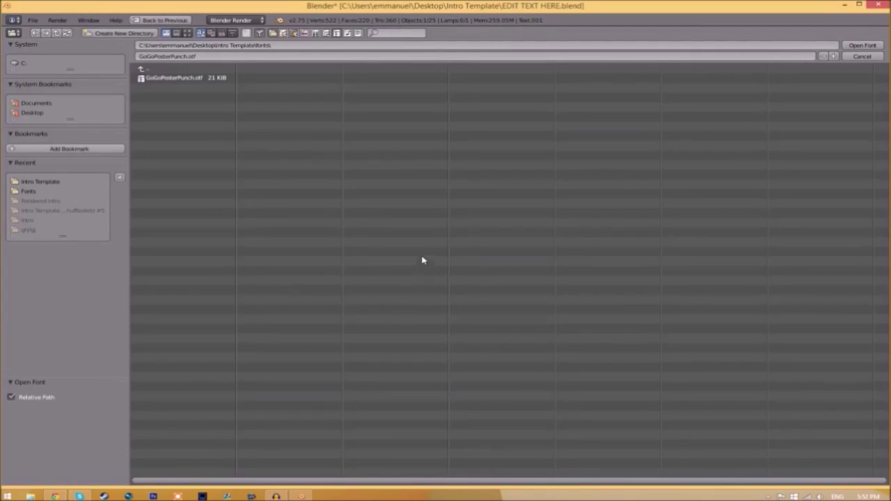
click(24, 63)
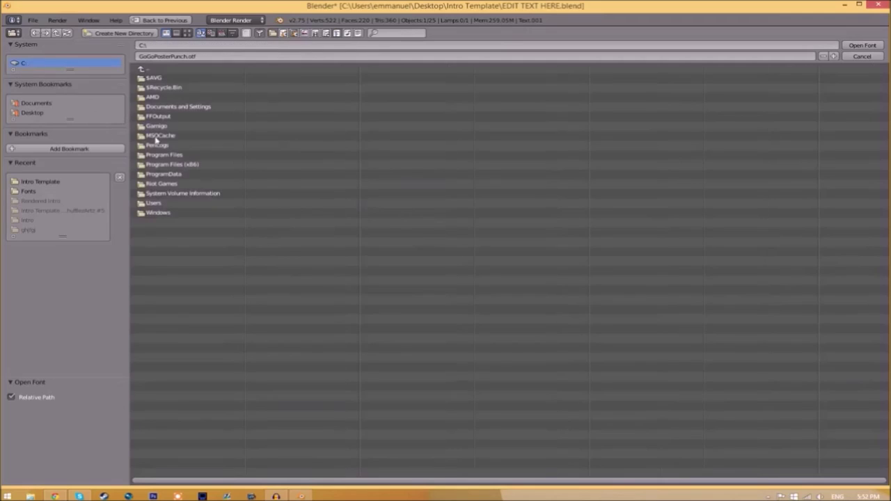
click(163, 213)
click(155, 260)
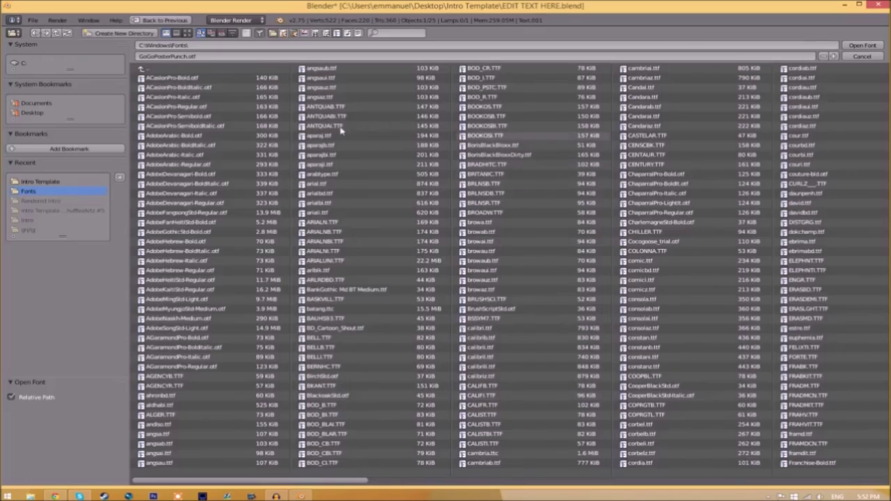
drag(258, 481, 788, 472)
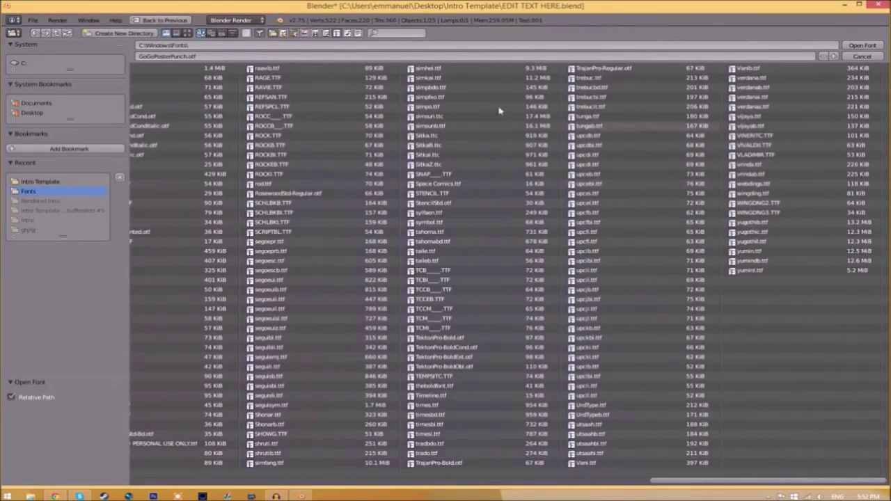
click(463, 184)
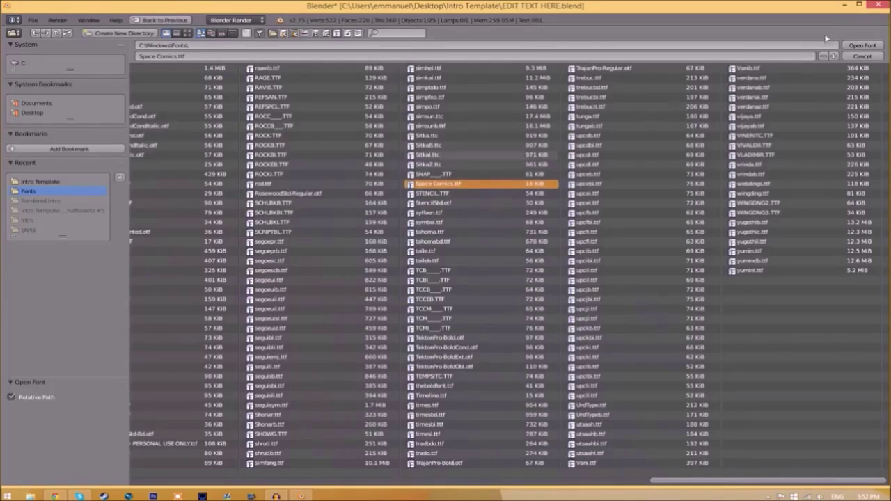
click(861, 46)
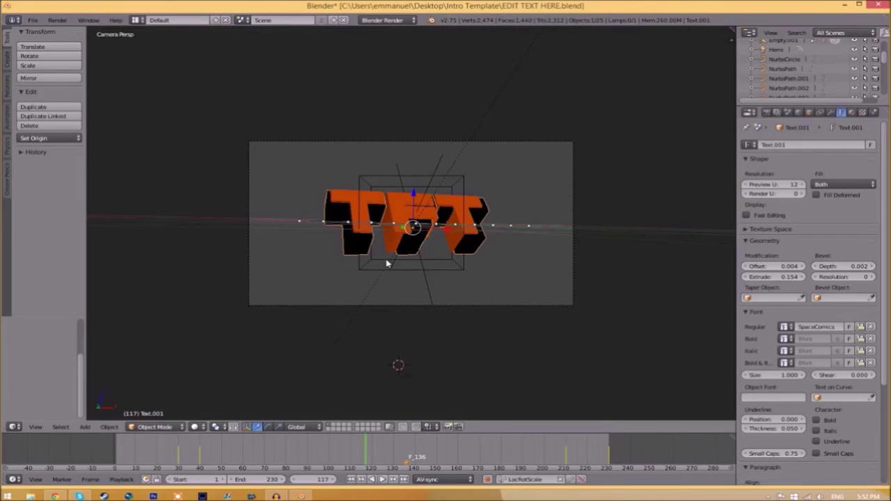
Step: Apply Space Comics.ttf as the regular font on the other TFT text object
right_click(386, 222)
click(860, 326)
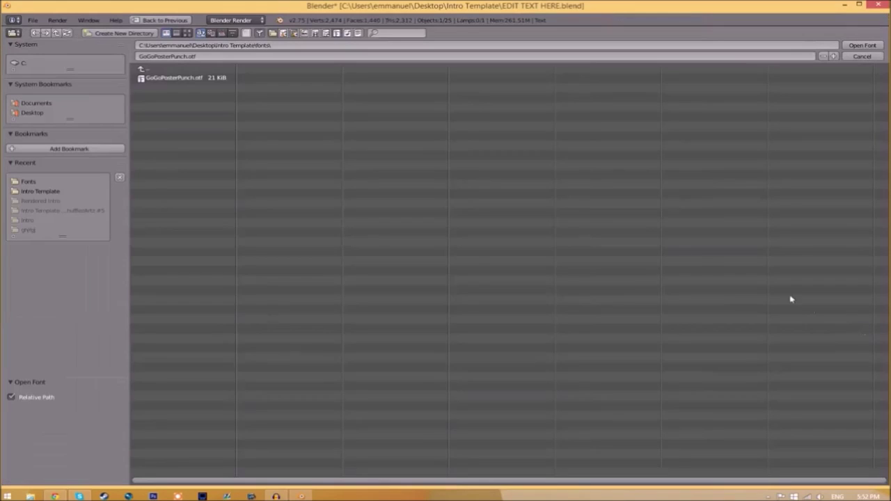
click(28, 65)
click(157, 213)
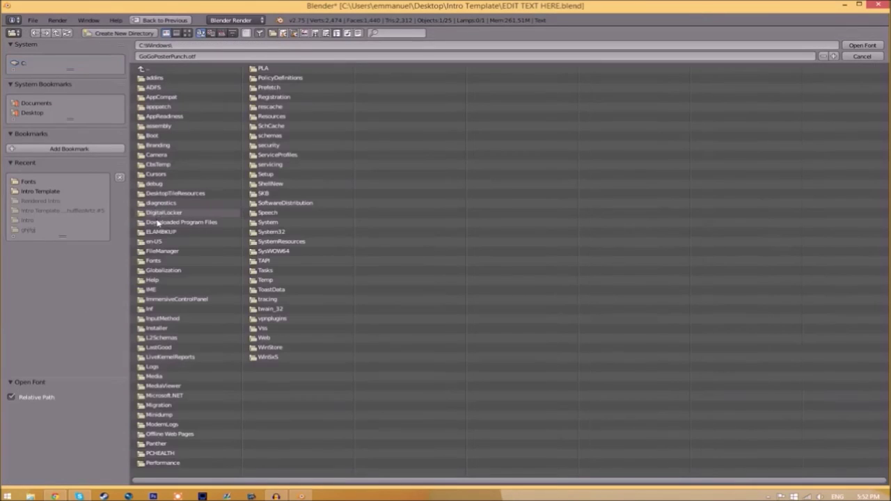
click(166, 259)
click(446, 175)
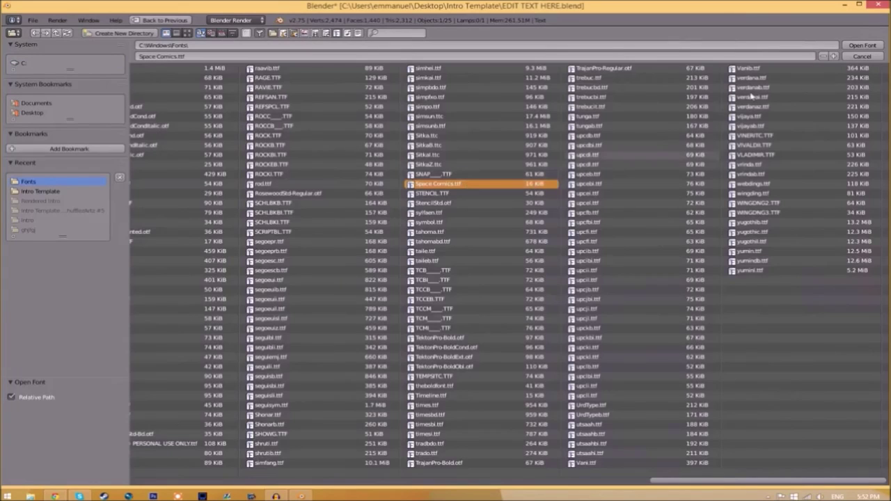
click(860, 45)
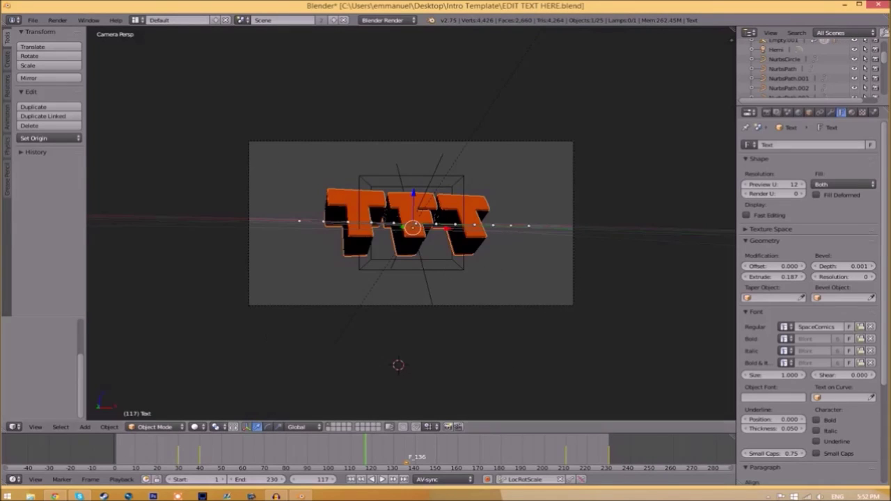
Step: Set the render output file format to MPEG with an MPEG-4 encoding container
click(239, 452)
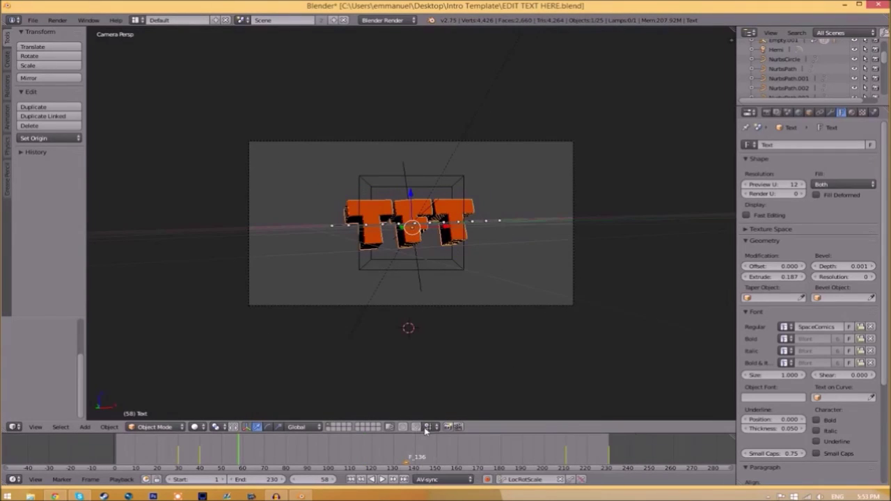
click(767, 113)
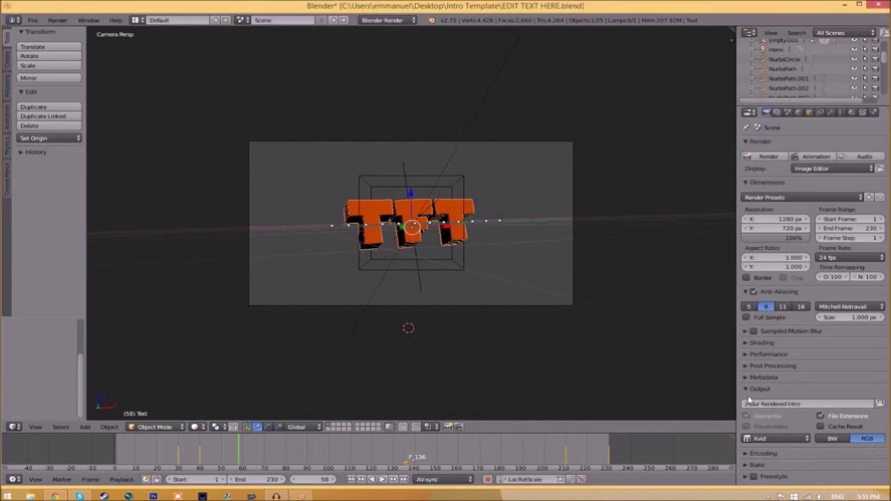
click(785, 440)
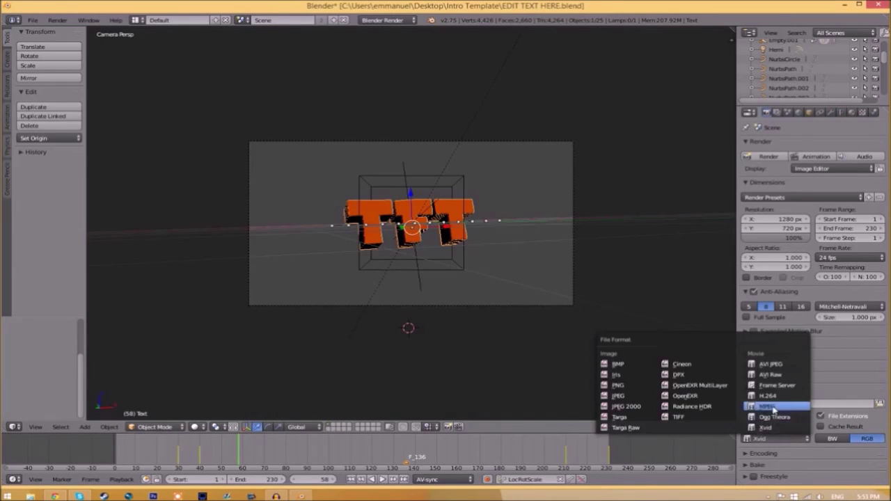
click(772, 404)
click(749, 454)
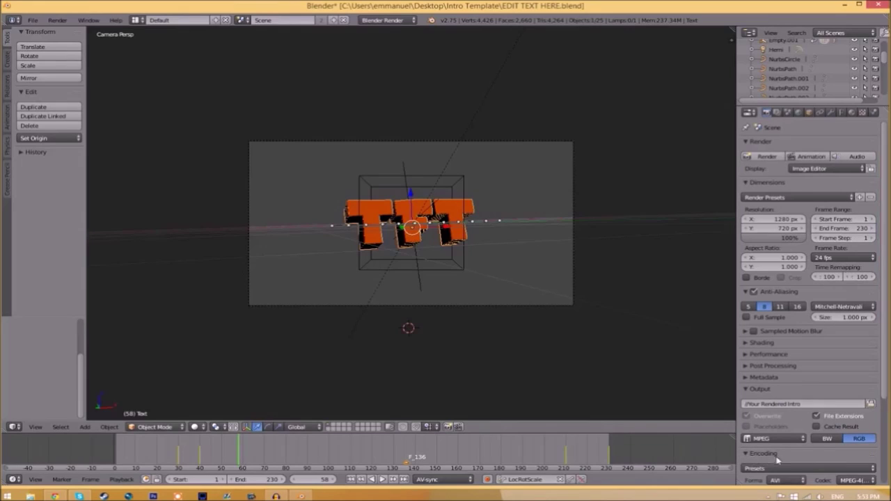
scroll(884, 392, down, 4)
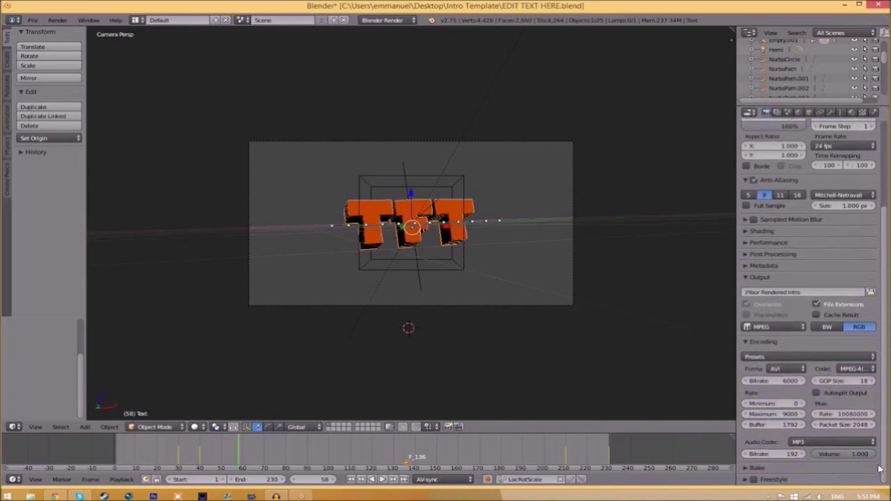
click(778, 369)
click(783, 341)
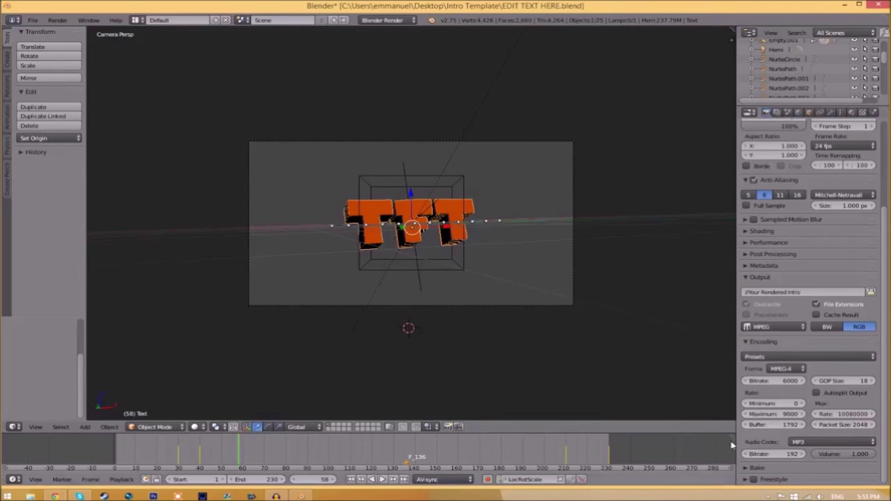
scroll(882, 417, up, 4)
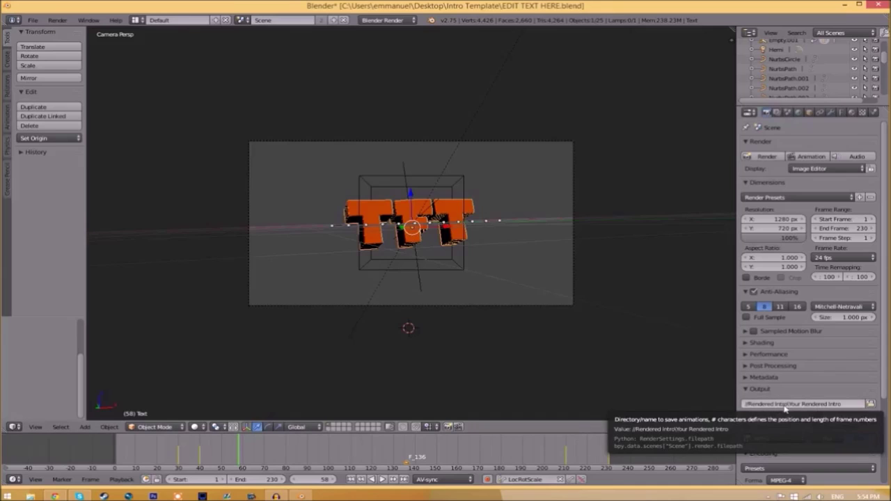
Step: Save renders to Intro Template\Rendered Intro under the name INTRO TEMPLATE
click(871, 404)
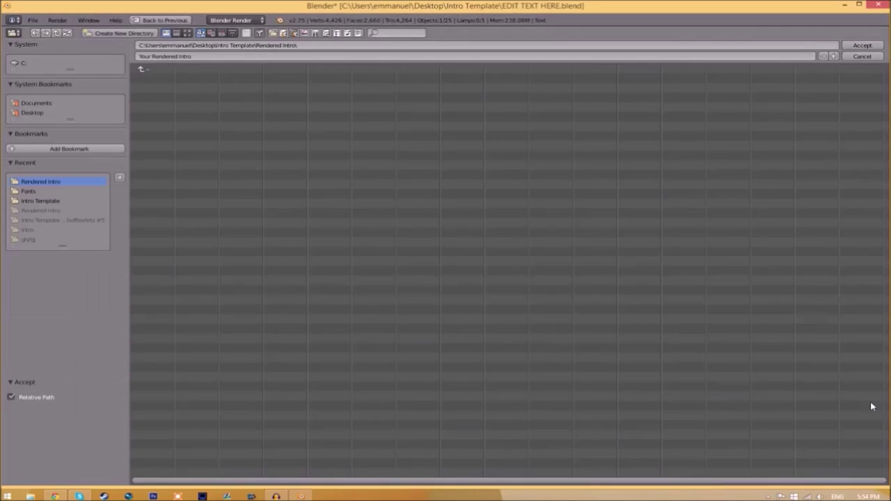
key(BackSpace)
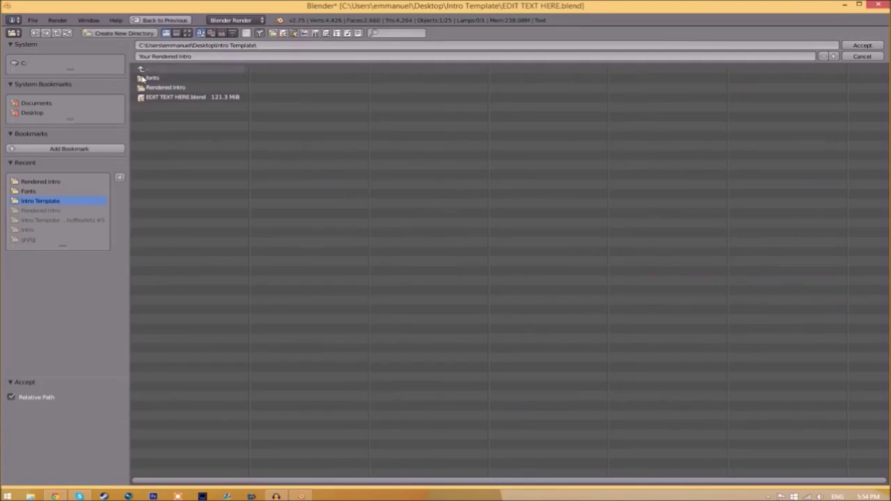
click(159, 88)
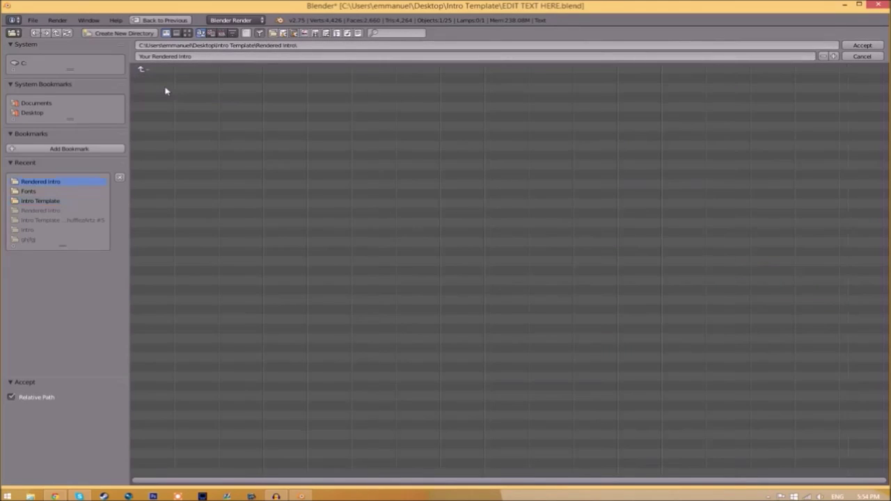
click(863, 47)
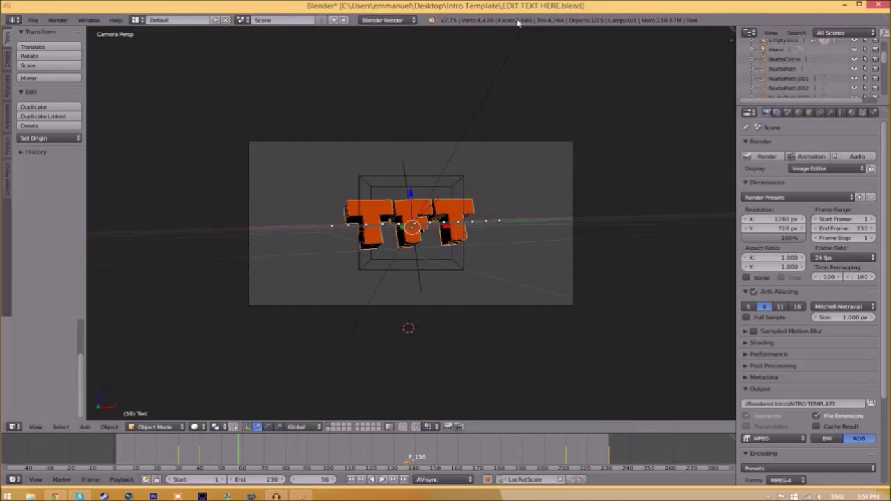
Step: Confirm the output path and render the full 1–230 frame animation
click(870, 403)
click(863, 46)
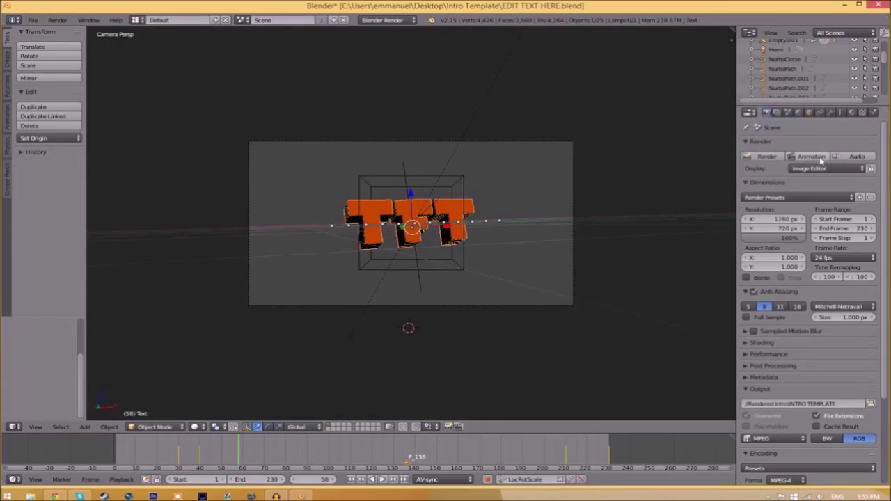
click(57, 20)
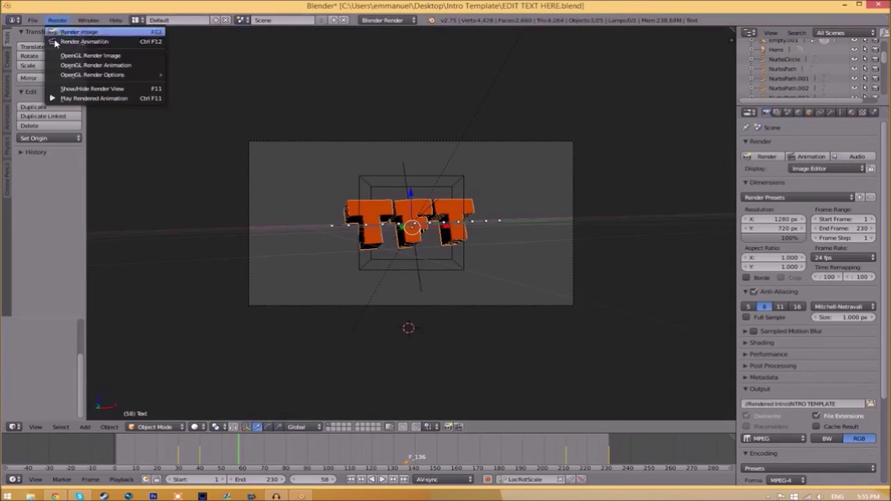
click(67, 43)
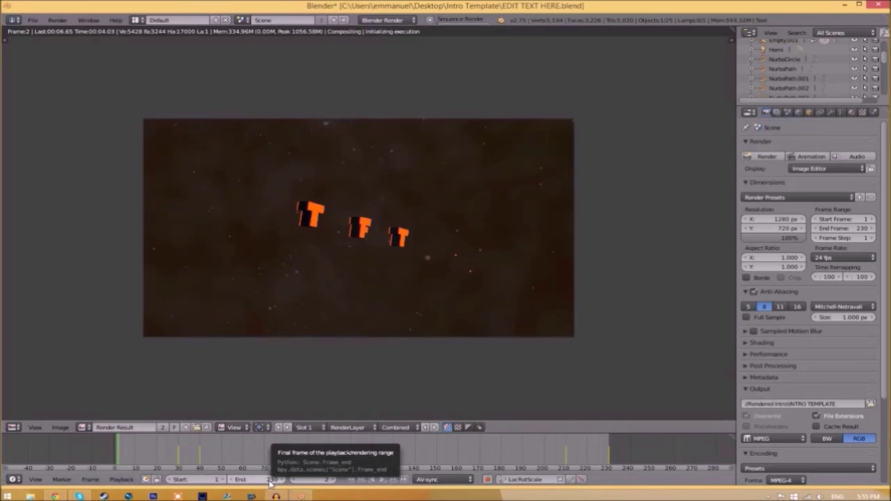
key(F12)
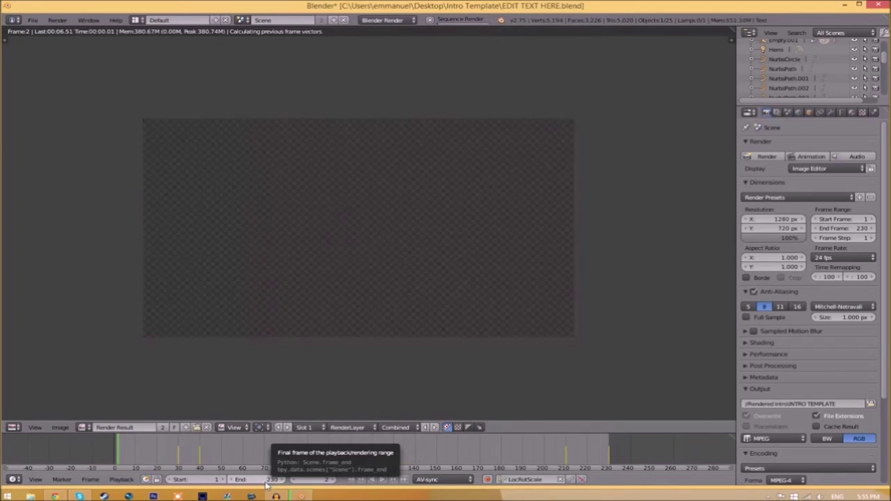